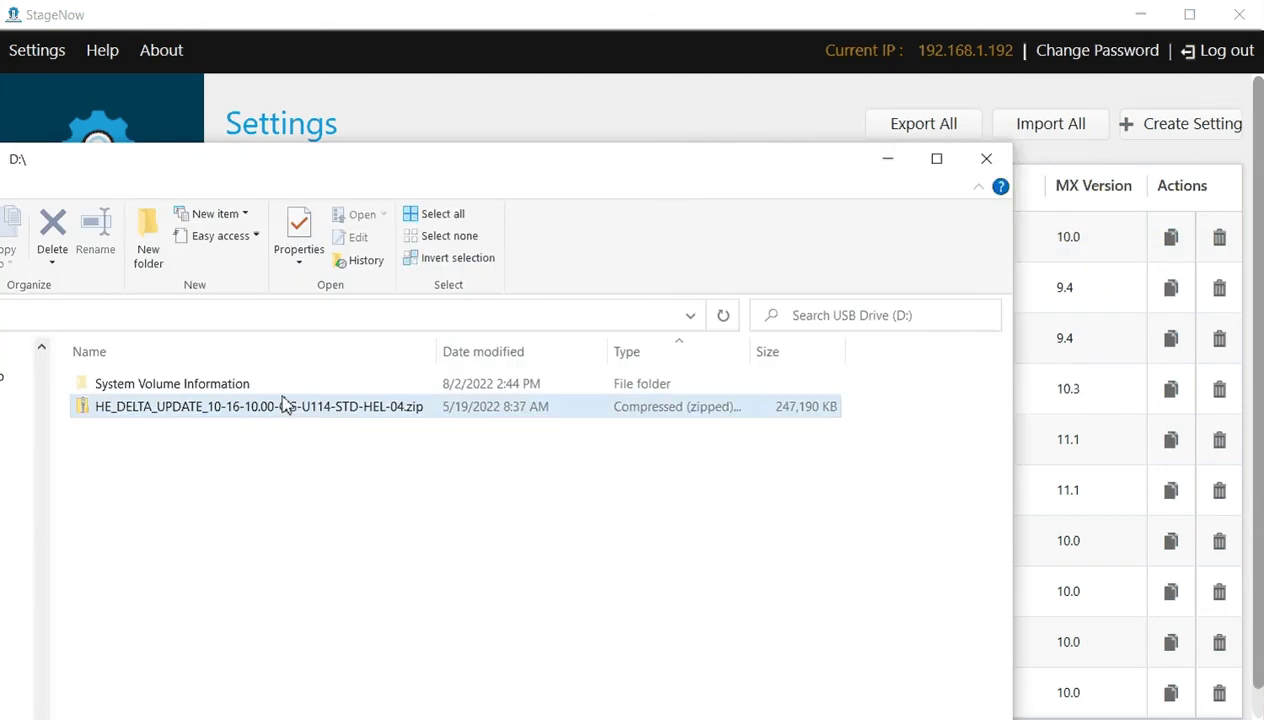
Step: Check that the HE_DELTA_UPDATE zip package is on USB drive D:
click(170, 418)
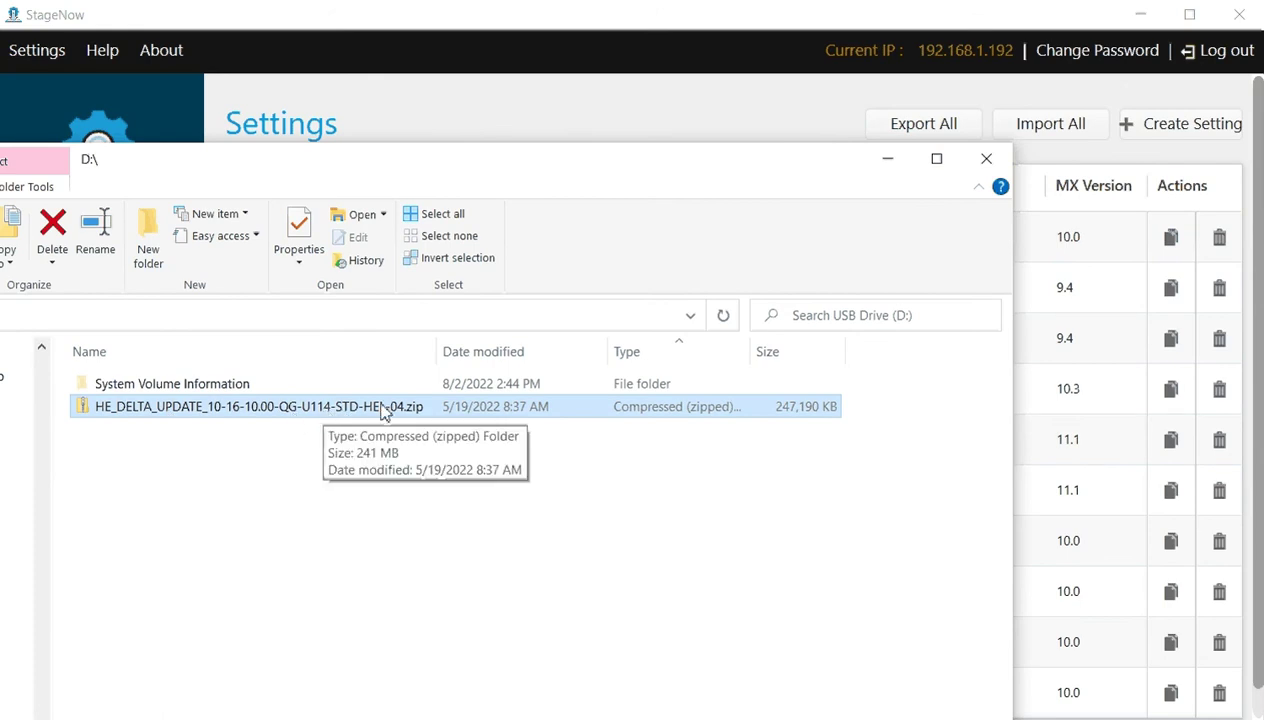
Step: Open the ET51_A10LG11 PowerMgr setting and set its OS action to OS Upgrade
click(725, 33)
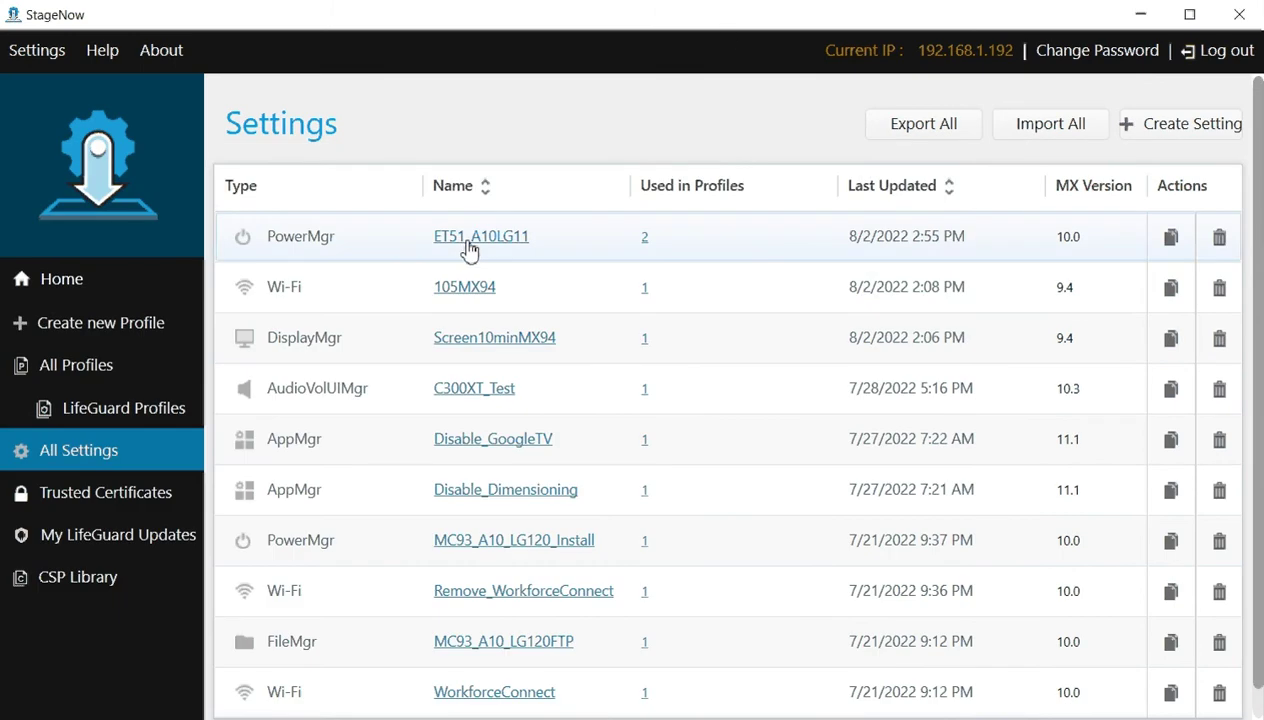
click(472, 238)
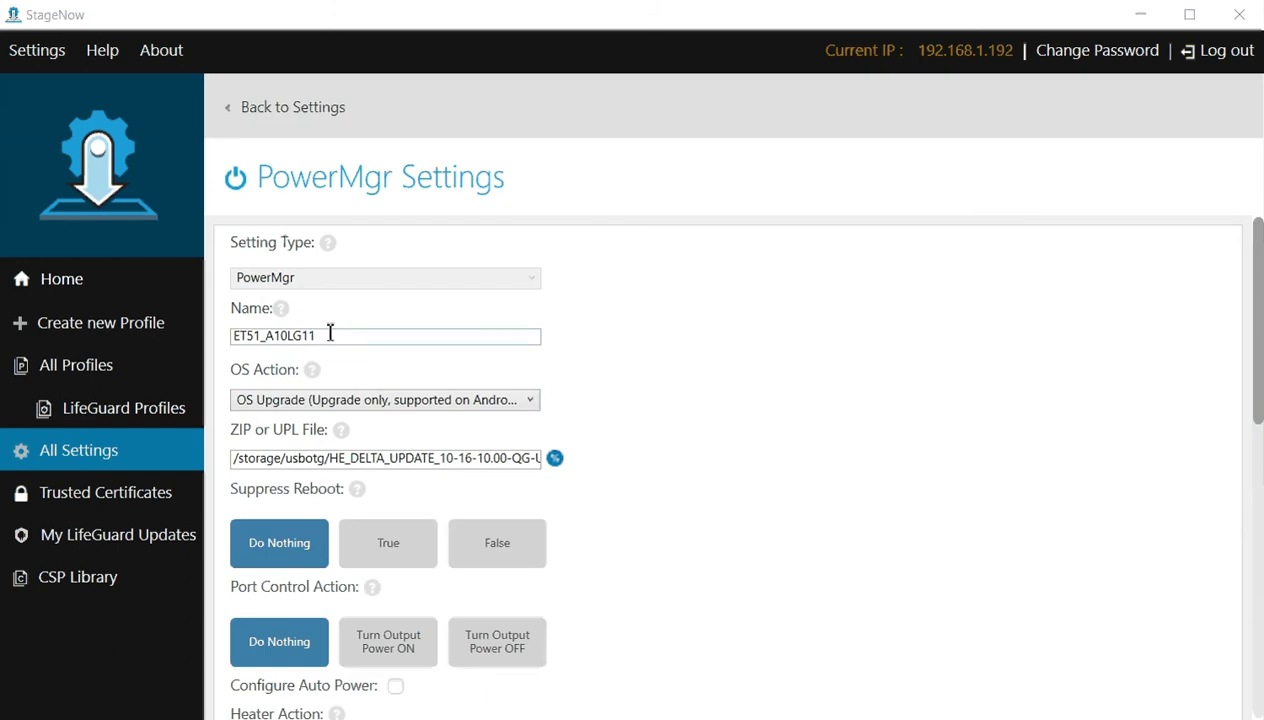
click(530, 402)
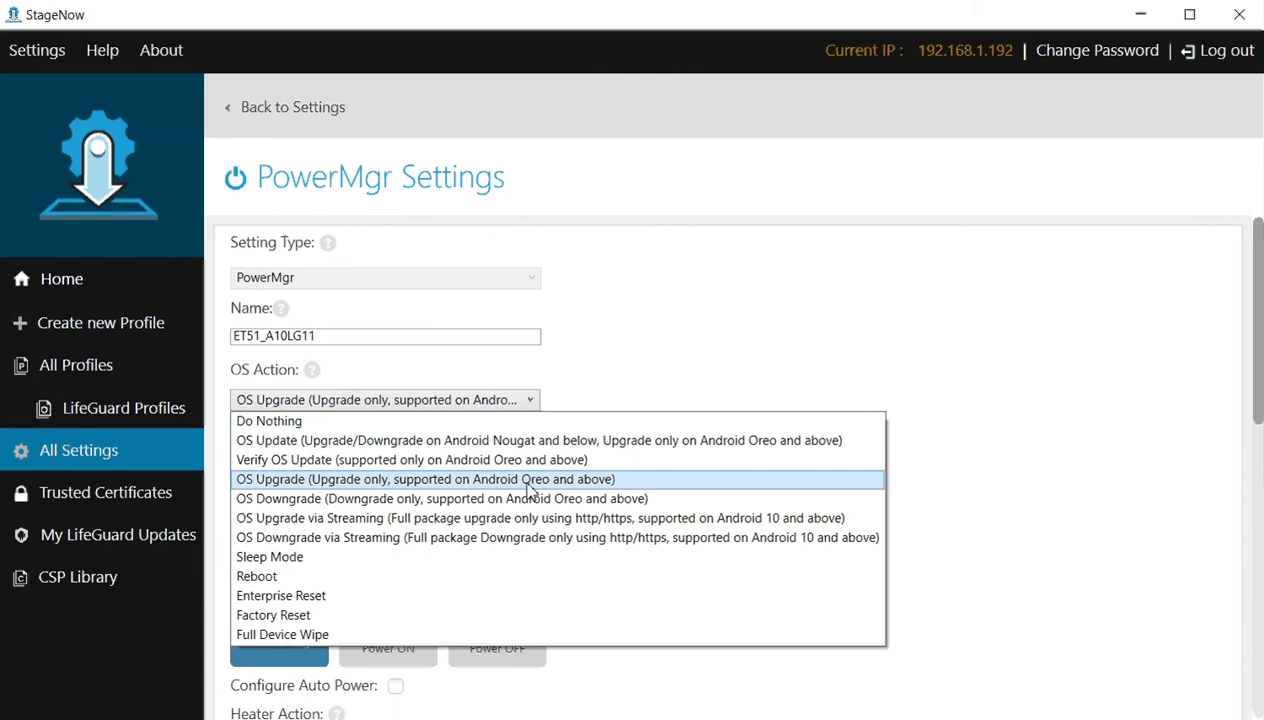
click(476, 481)
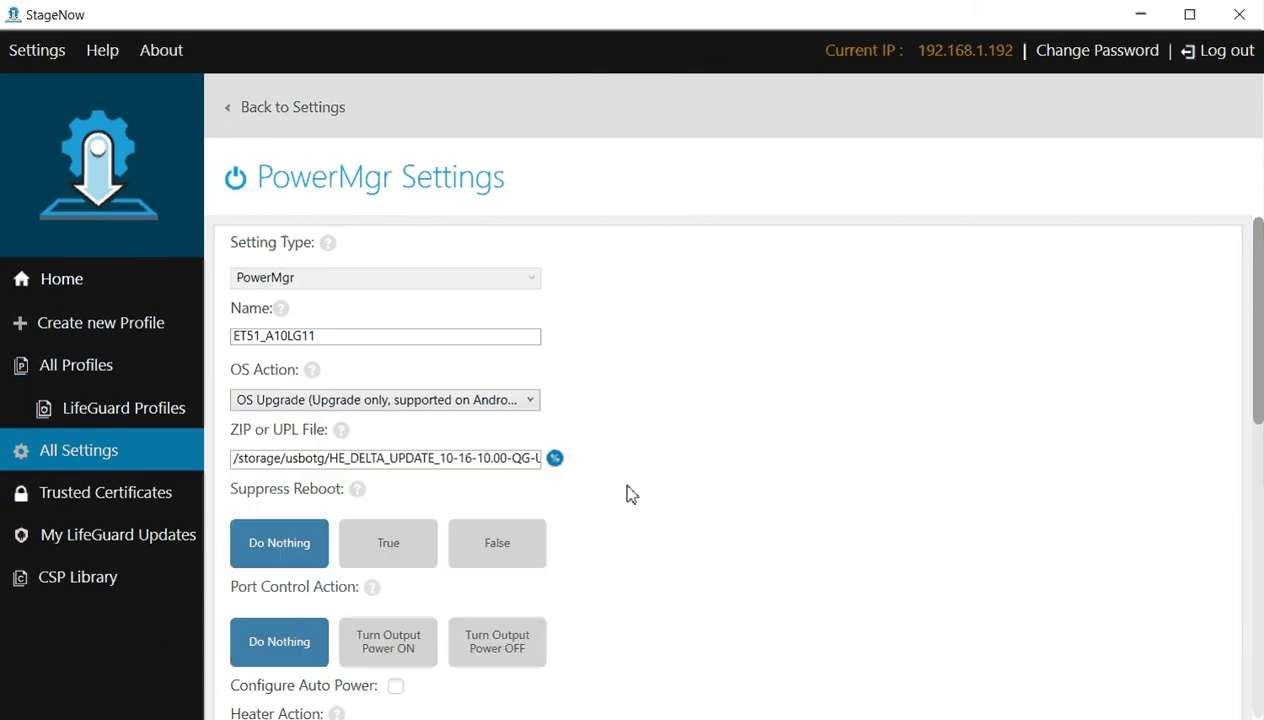
Step: Verify the zip path points to the HE_DELTA_UPDATE zip under /storage/usbotg/
scroll(626, 494, down, 1)
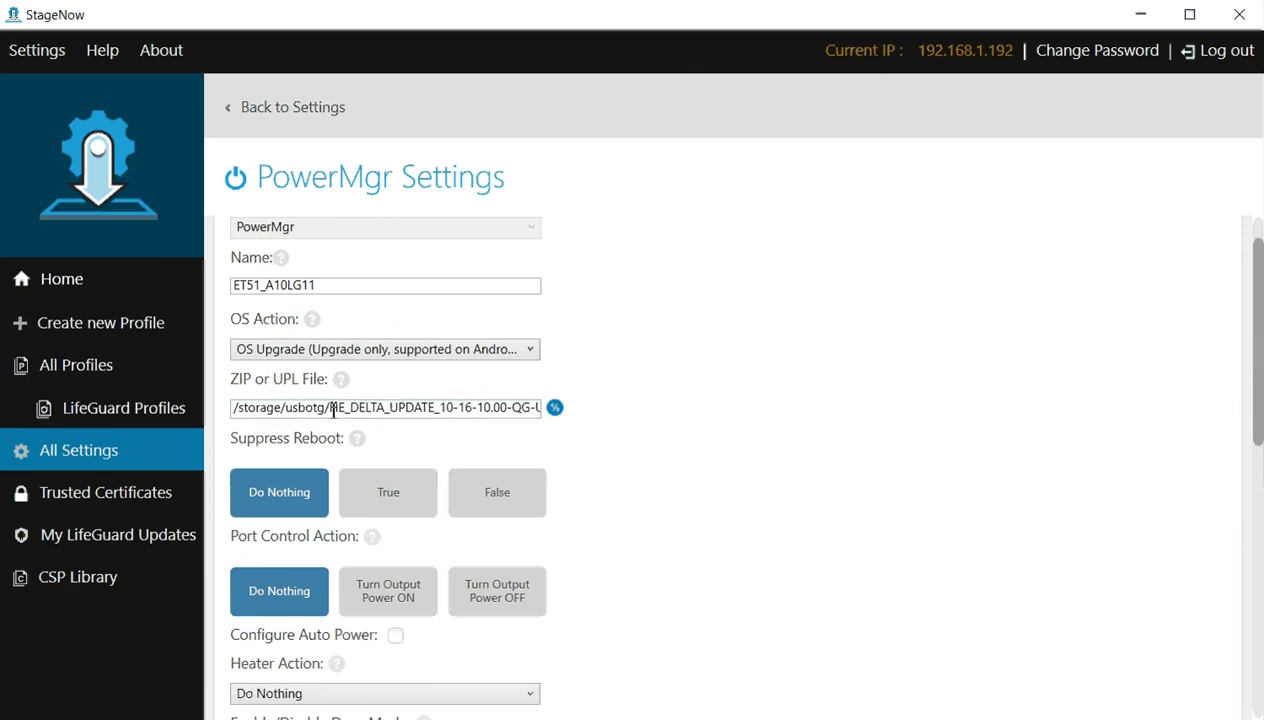
drag(329, 407, 236, 409)
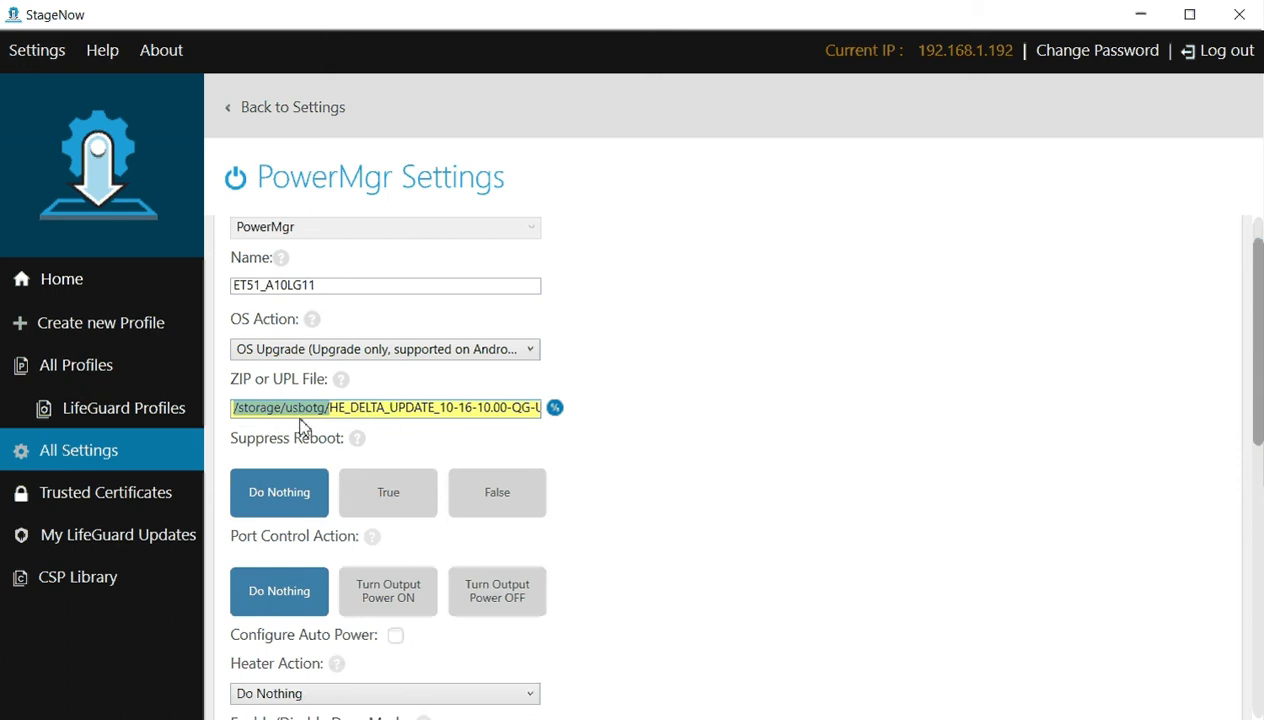
click(514, 409)
key(Right)
key(Right)
key(Right)
key(Right)
key(Right)
key(Right)
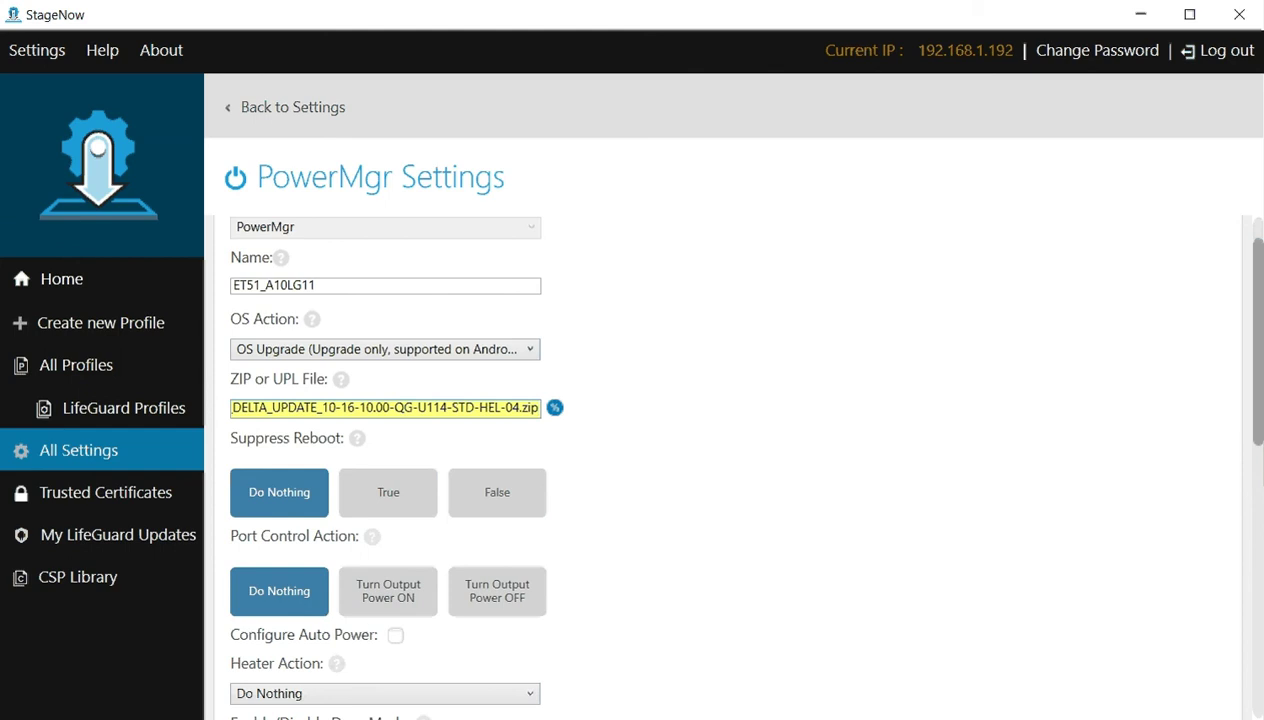
click(281, 107)
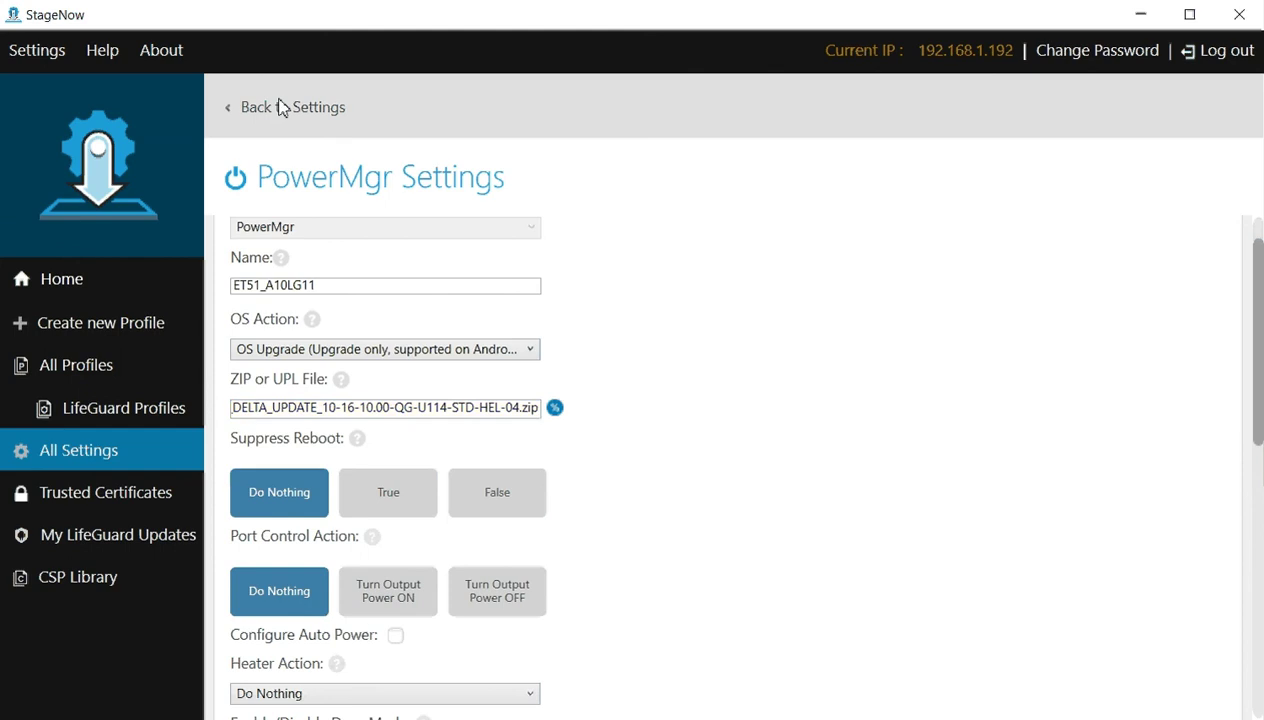
Step: Create an Xpert Mode profile named ET51_A10_LG114_USBStick
click(74, 330)
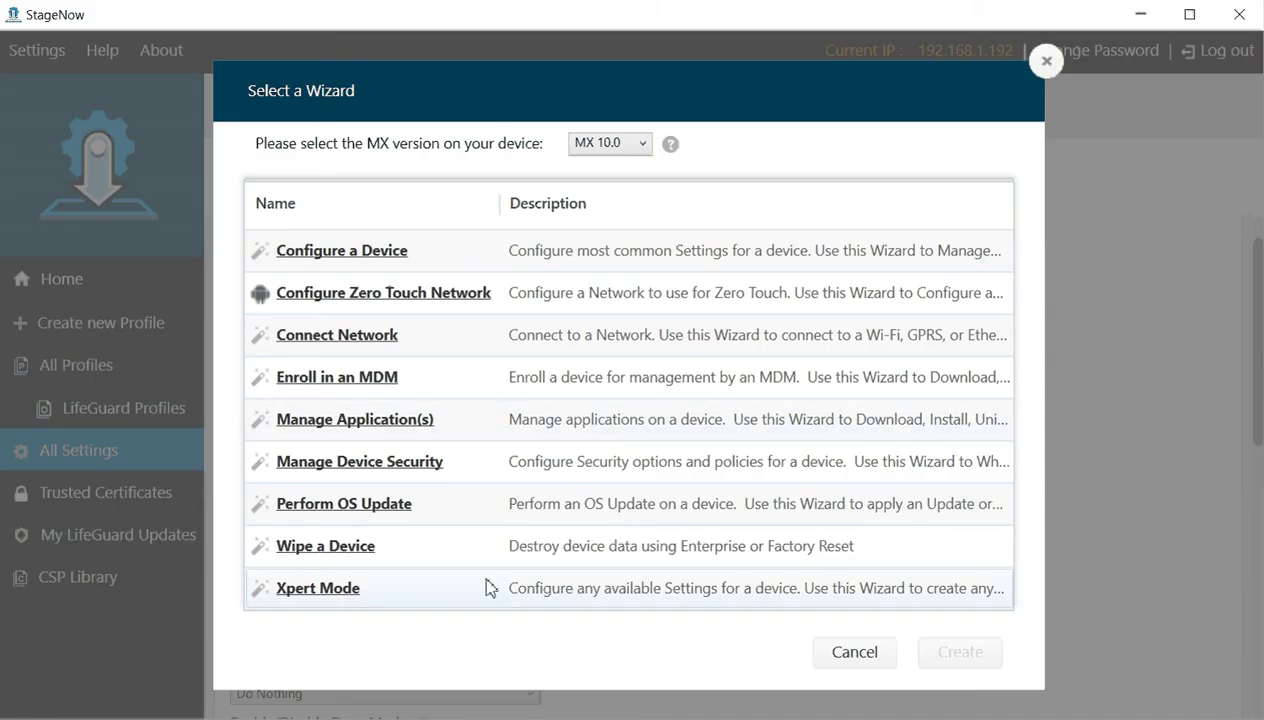
click(609, 594)
click(962, 656)
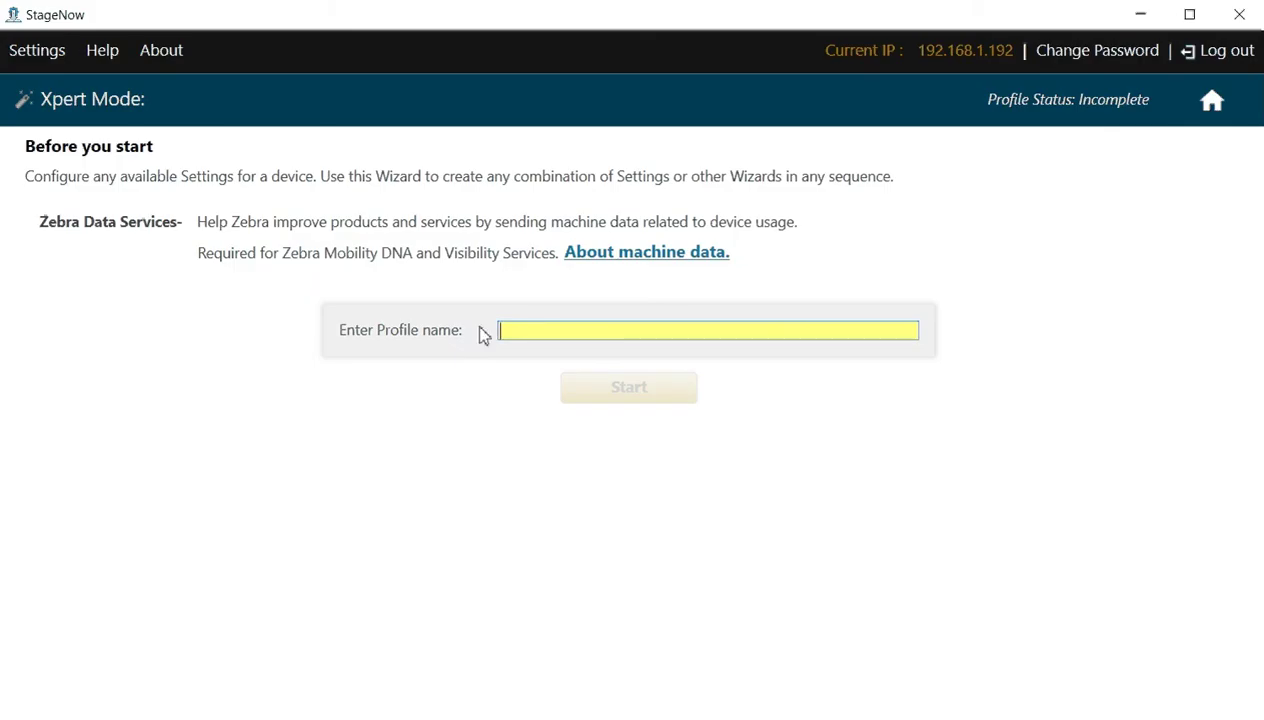
click(564, 339)
text(ET51_A10_LG114_USBStick)
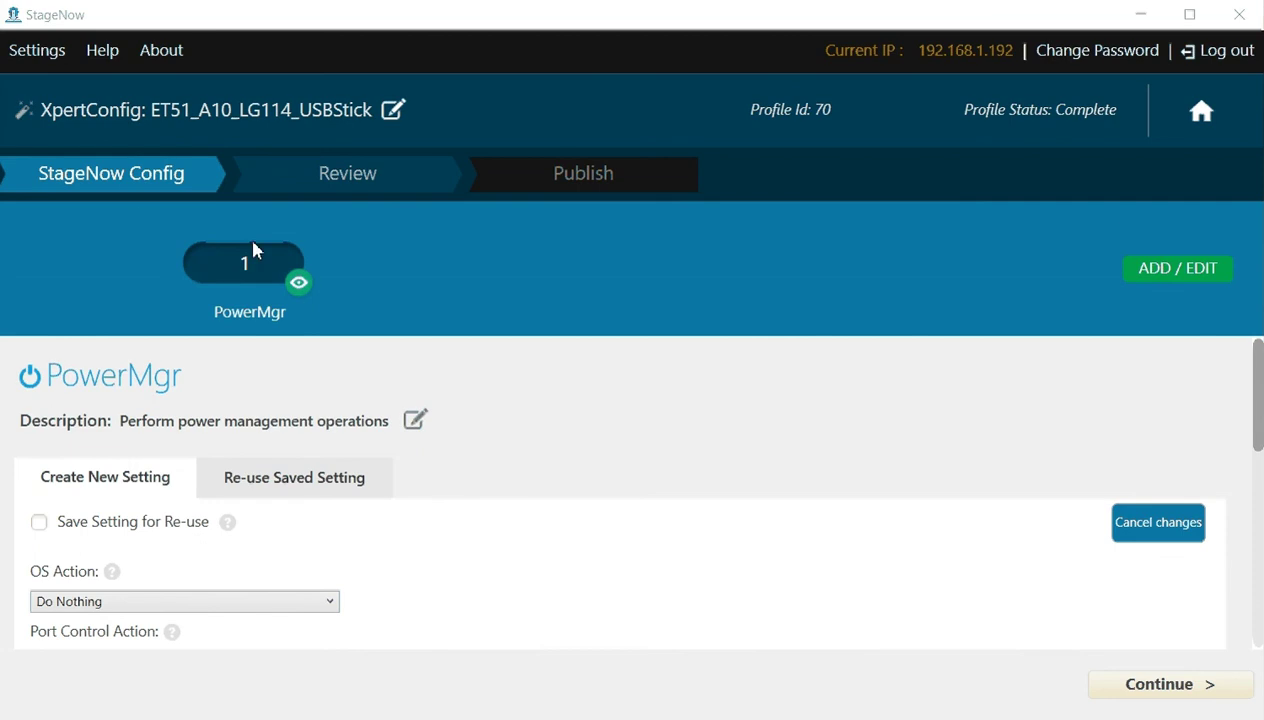
Step: Reuse saved setting ET51_A10LG11 for the PowerMgr step and verify its zip path
click(295, 480)
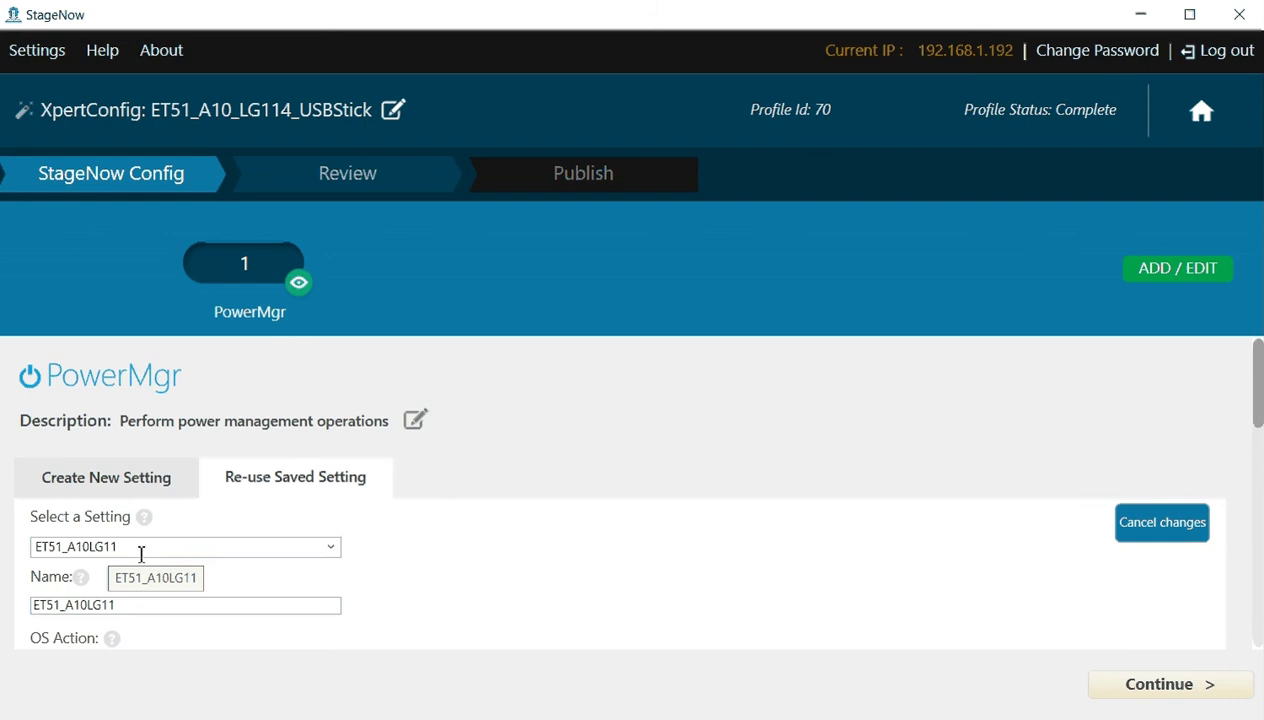
click(332, 547)
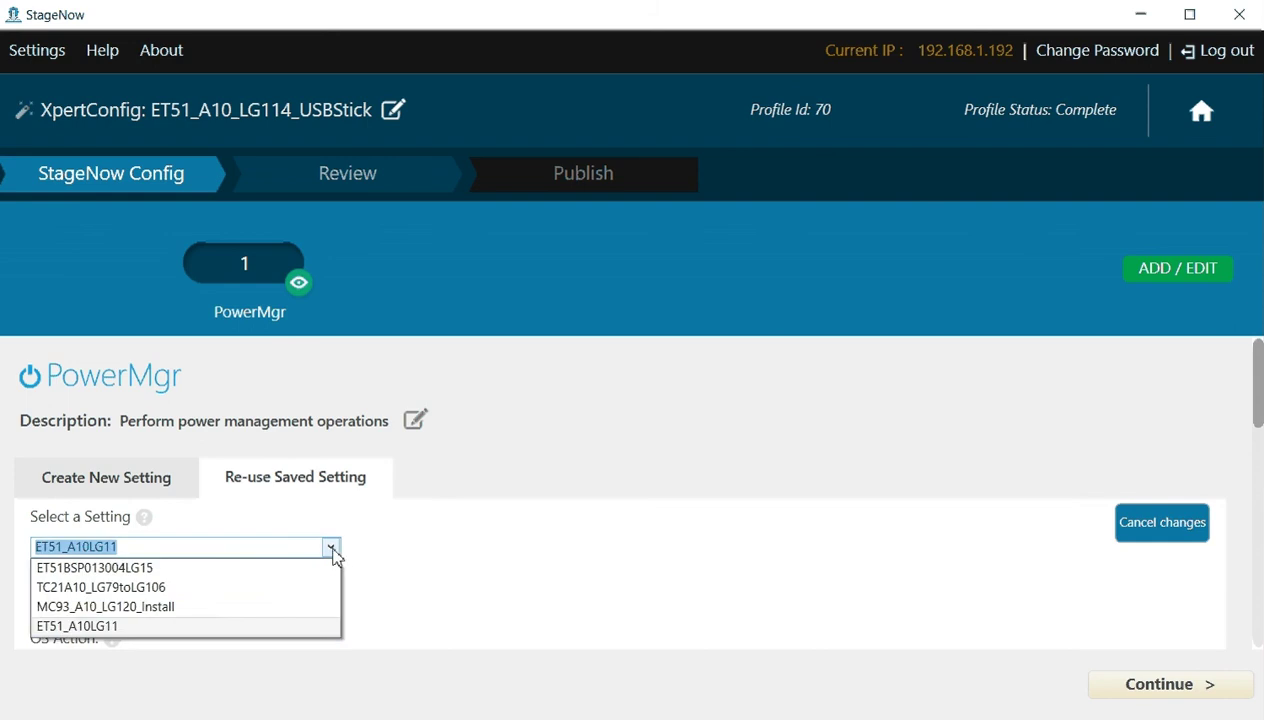
click(185, 627)
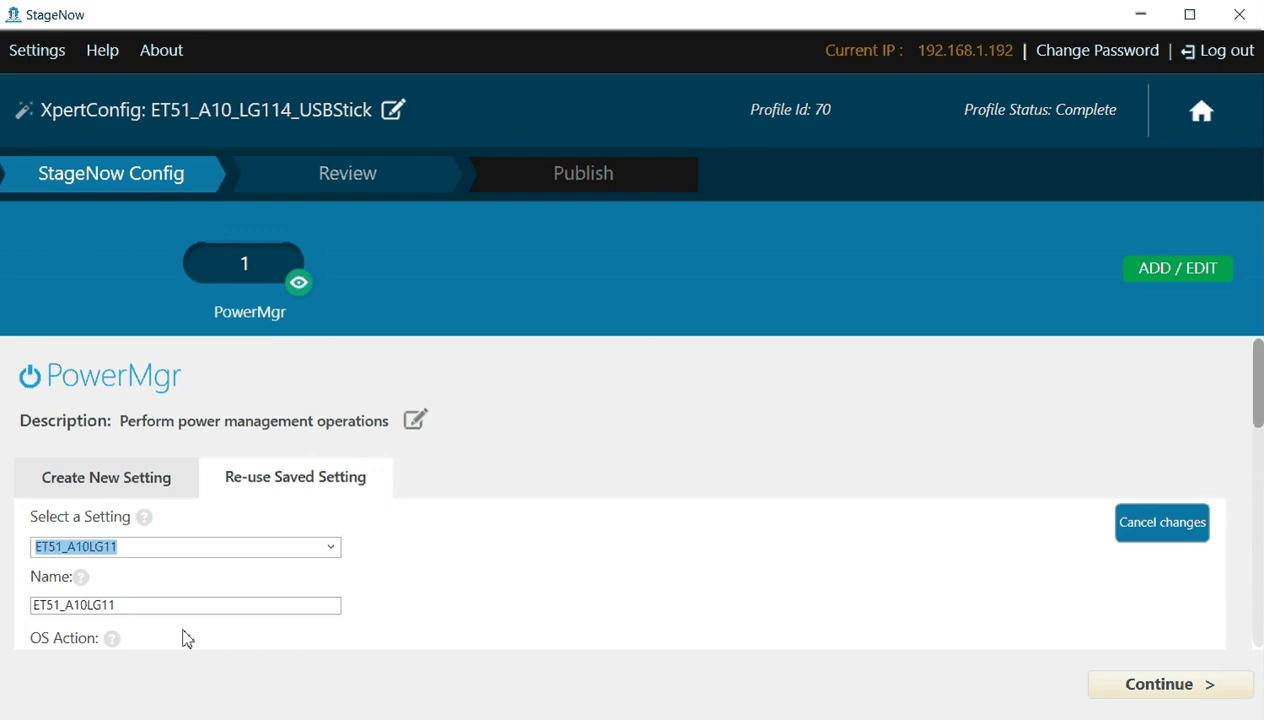
scroll(444, 600, down, 2)
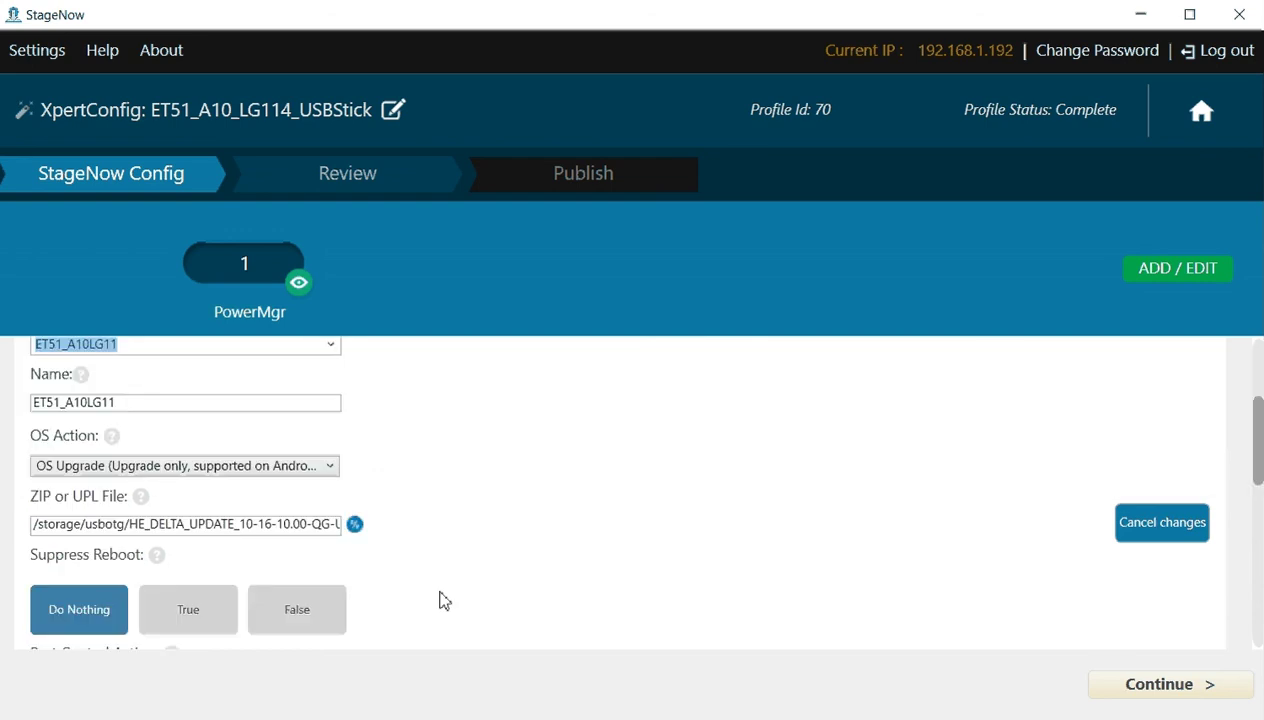
click(255, 523)
key(Right)
key(Right)
key(Right)
key(Right)
key(Right)
key(Right)
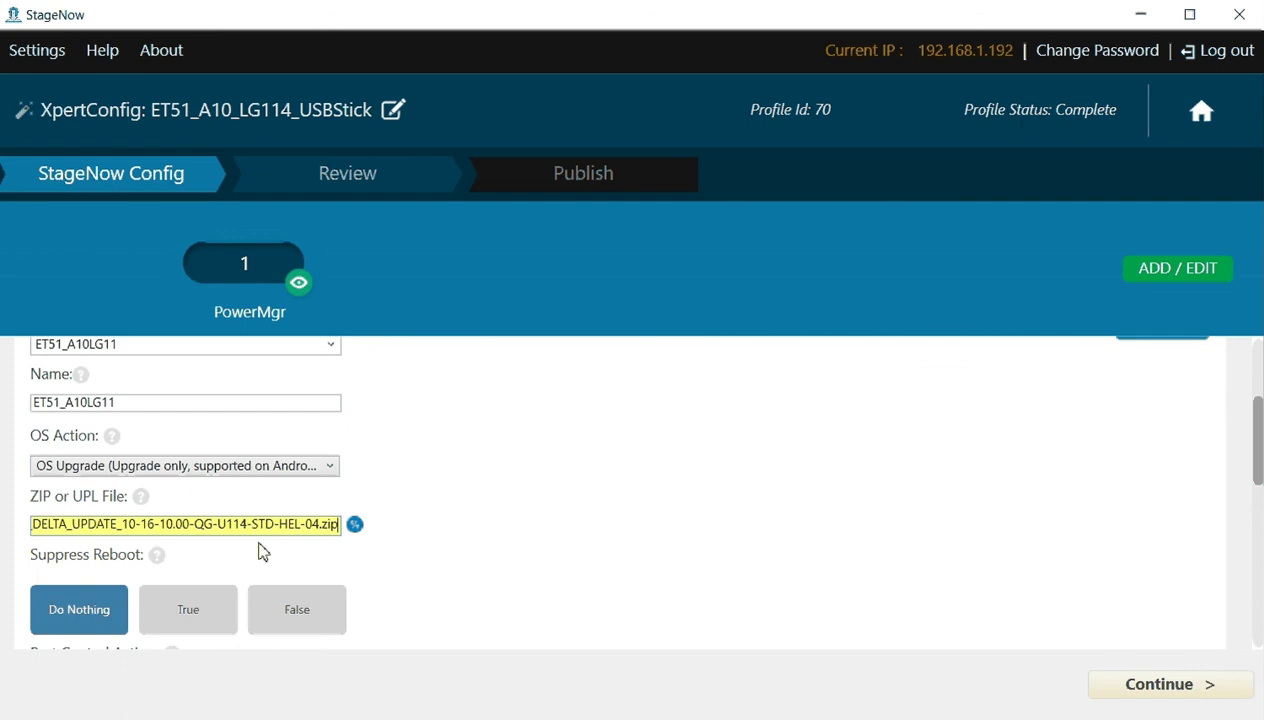
Step: Advance the profile to the Review step
scroll(690, 500, down, 2)
scroll(662, 508, down, 3)
scroll(662, 508, down, 2)
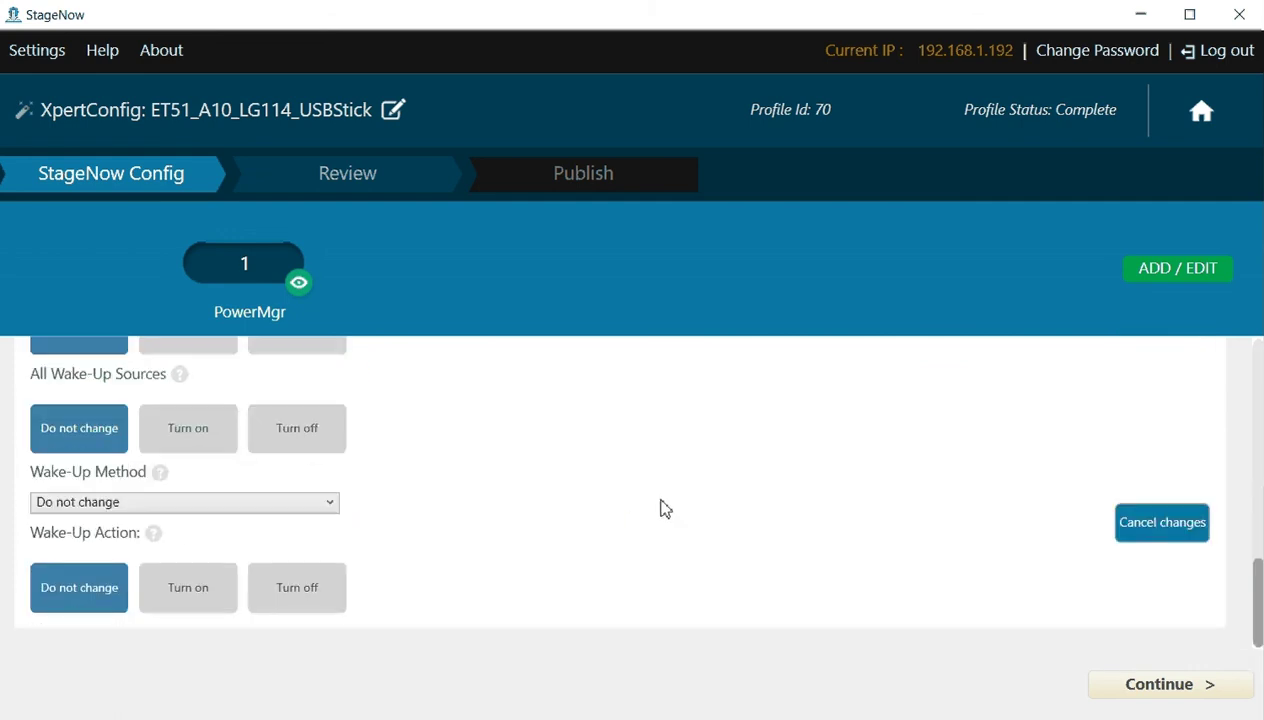
click(1181, 690)
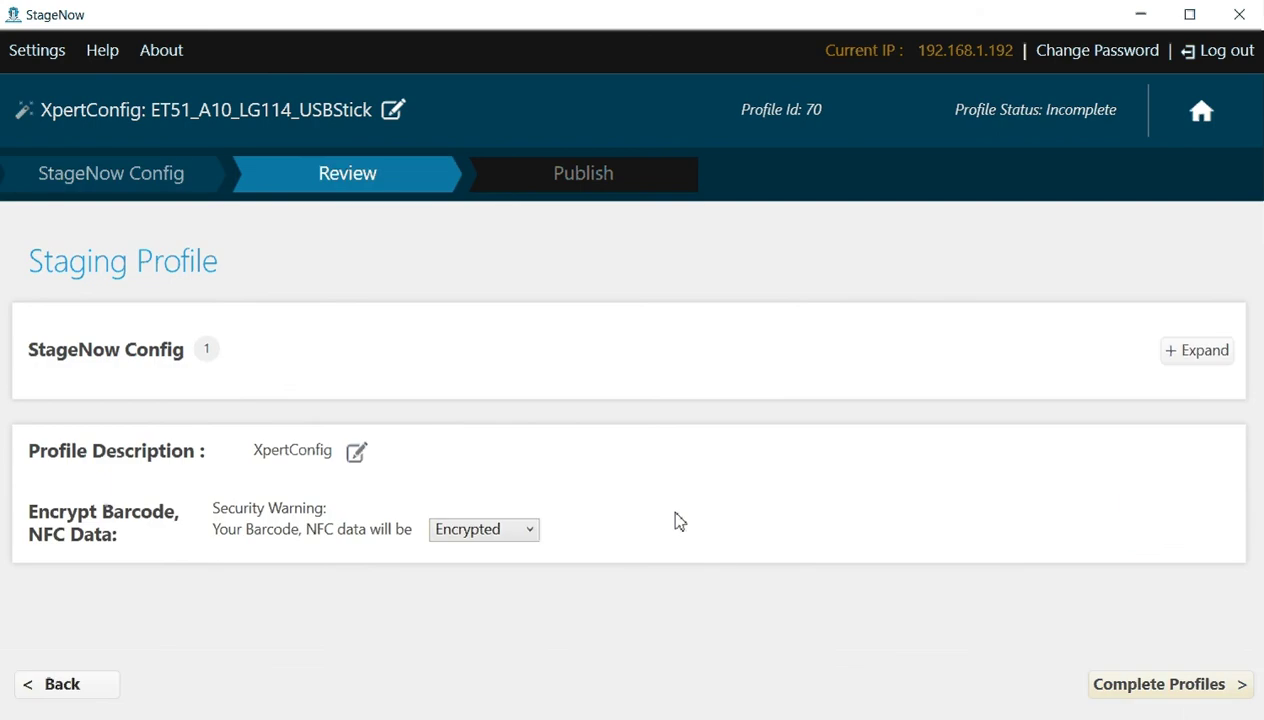
Step: Leave barcode and NFC data unencrypted and complete the profile
click(531, 533)
click(519, 576)
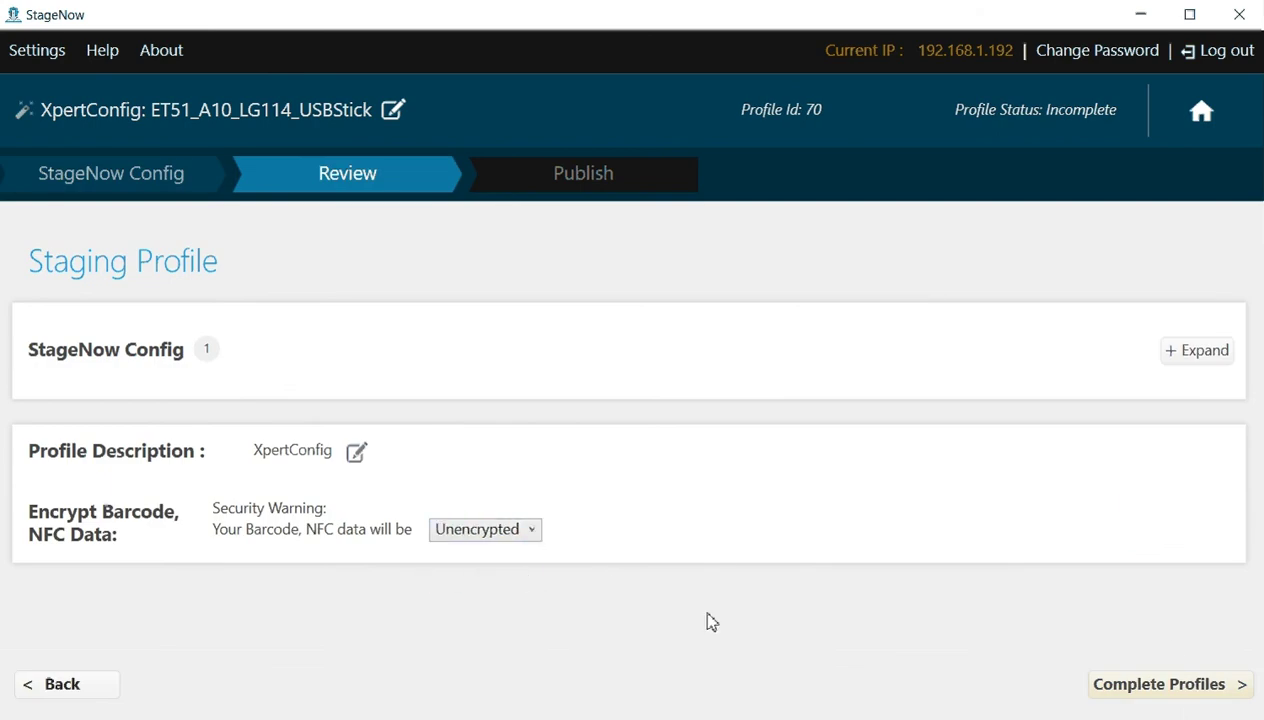
click(1136, 688)
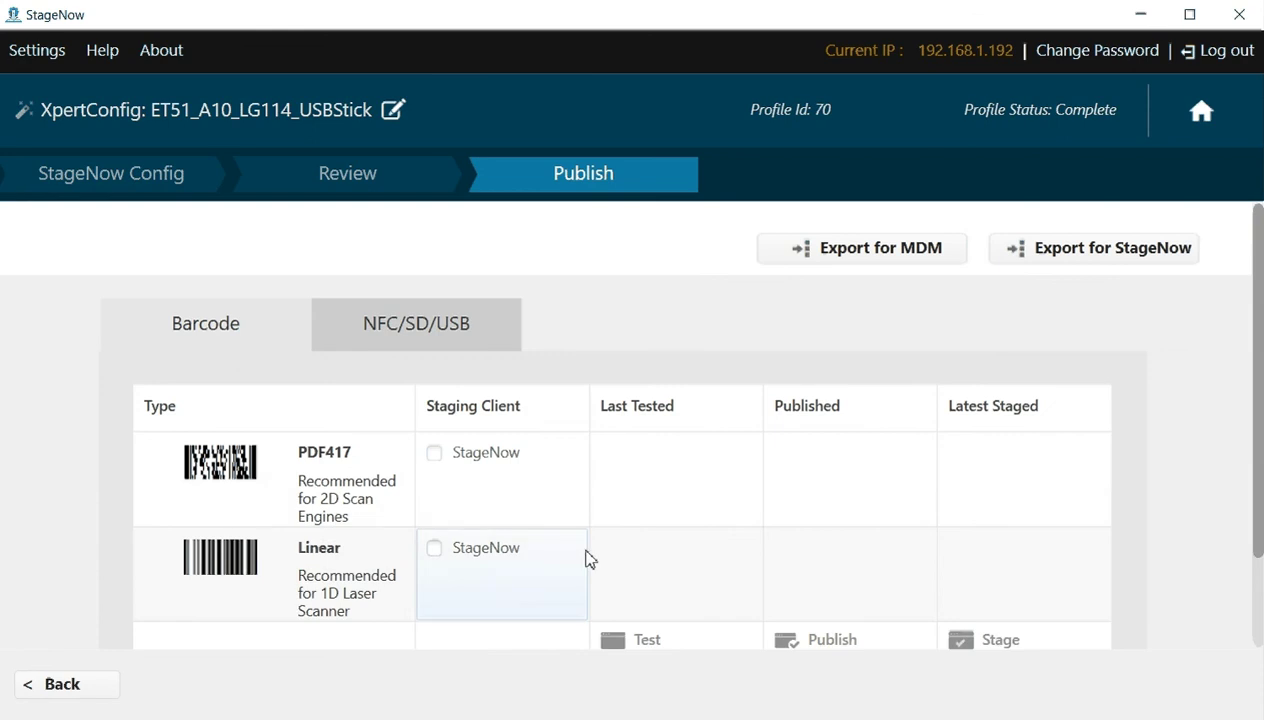
Step: Test-publish NFC/SD/USB for StageNow, saving ET51_A10_LG114_USBStick.bin to USB drive D:
click(432, 330)
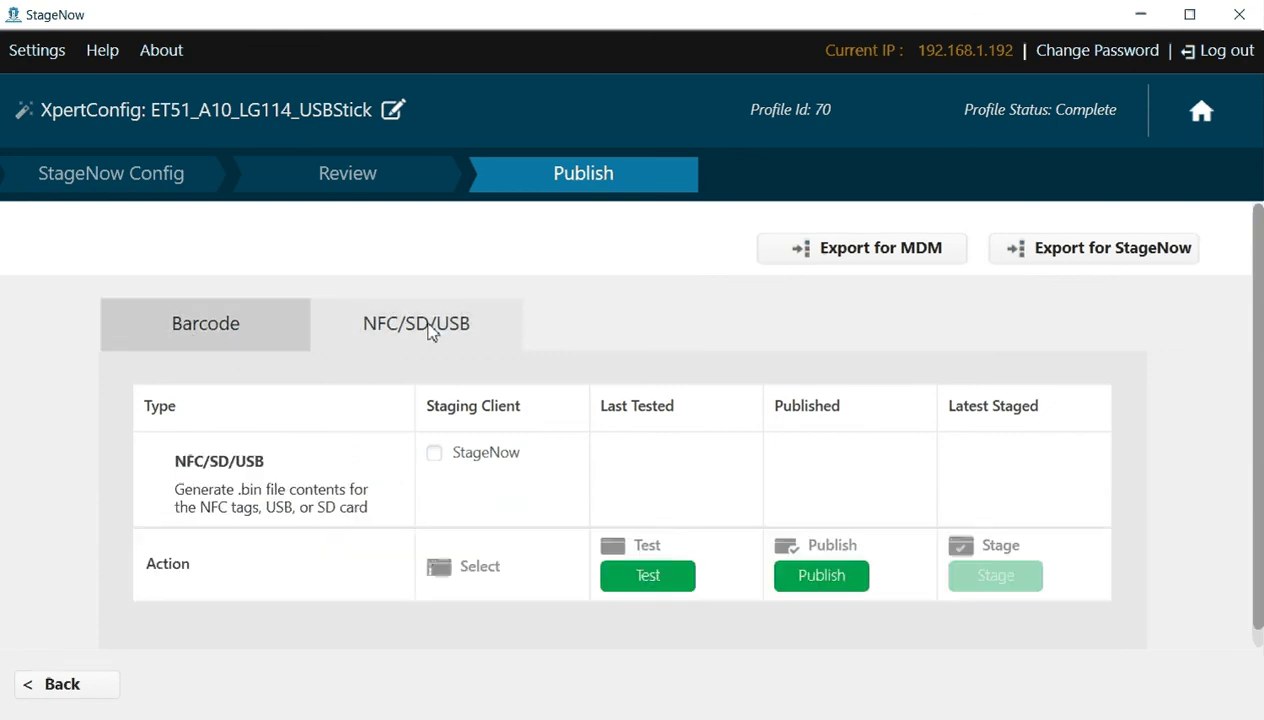
click(437, 455)
click(657, 580)
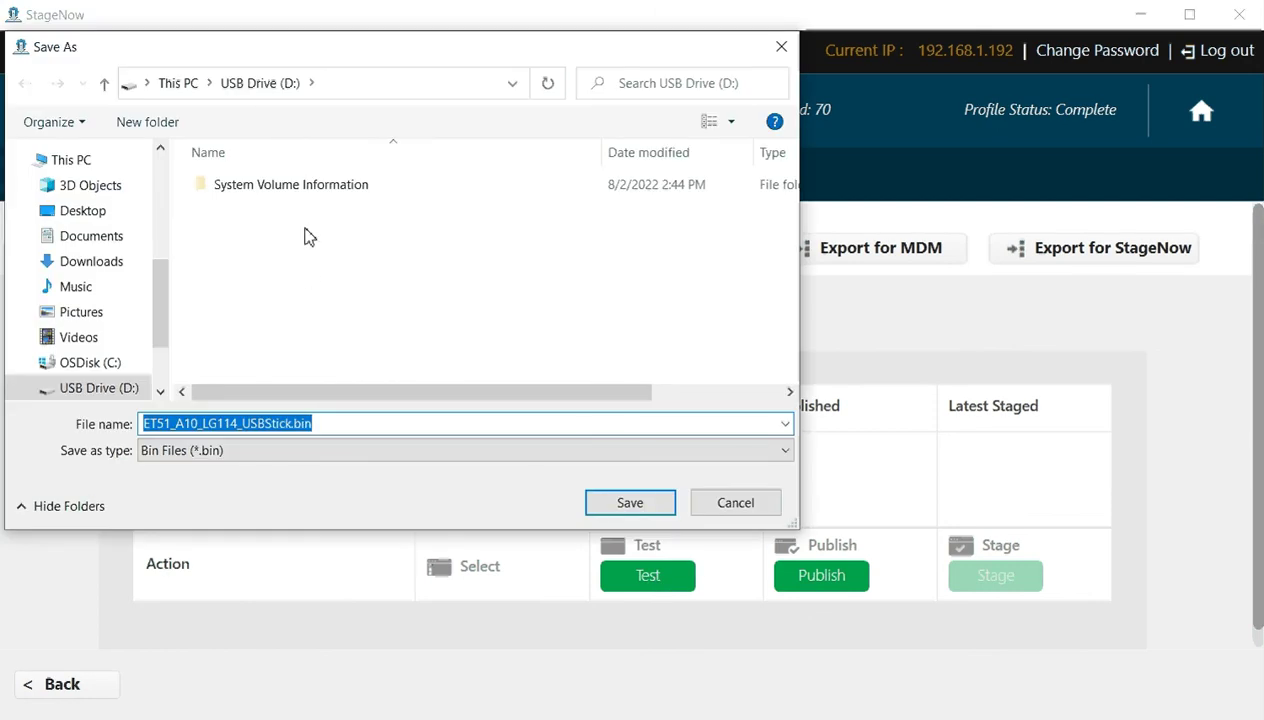
click(237, 423)
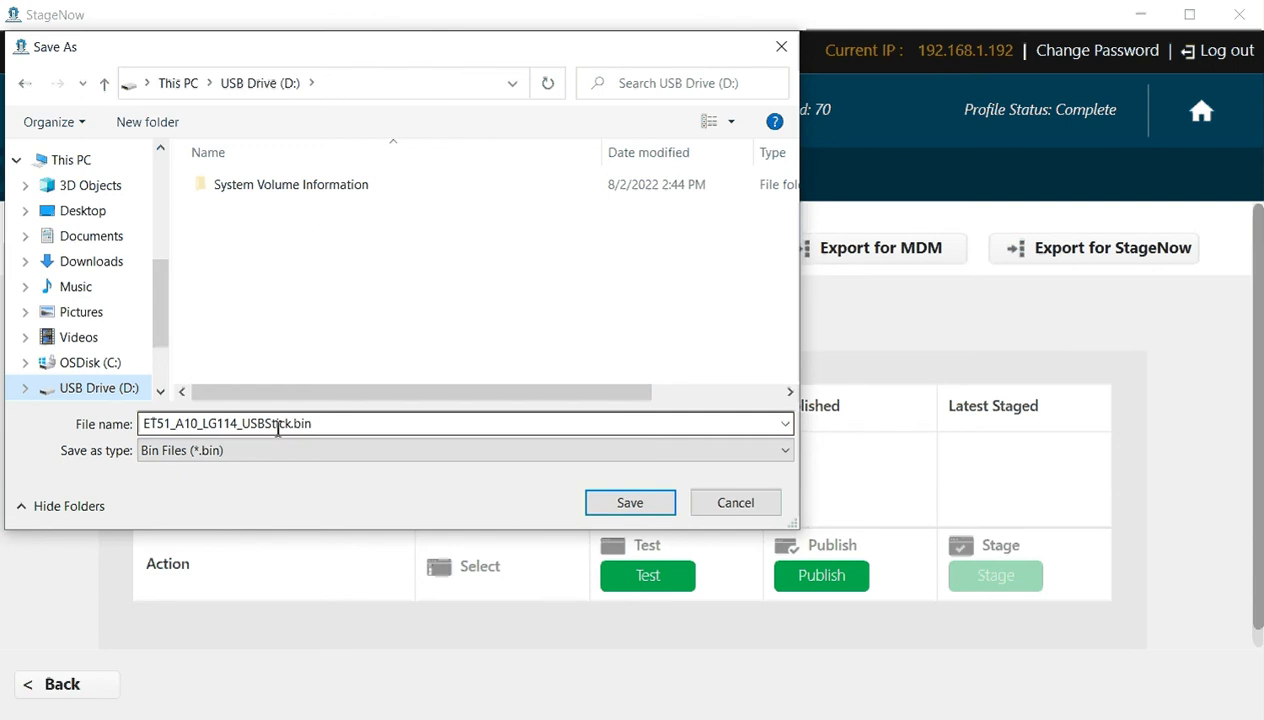
click(632, 506)
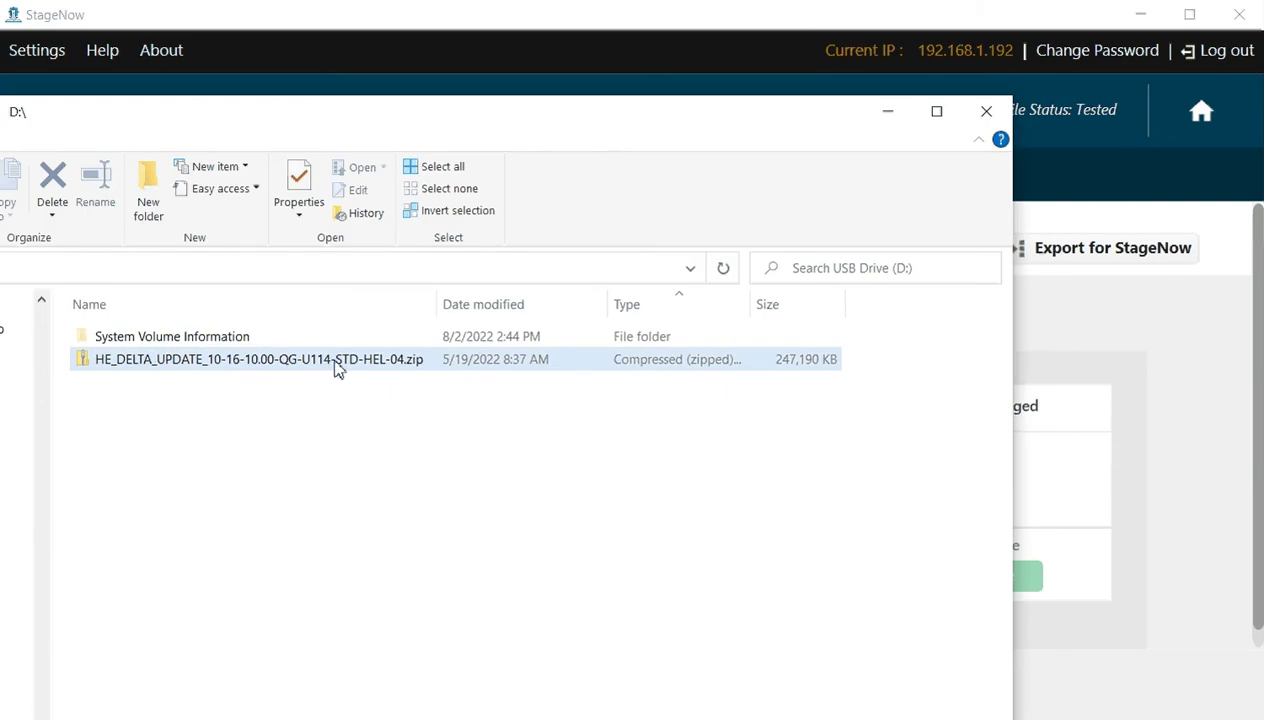
Step: Confirm the new .bin and PDF files appear on USB drive D:
click(338, 385)
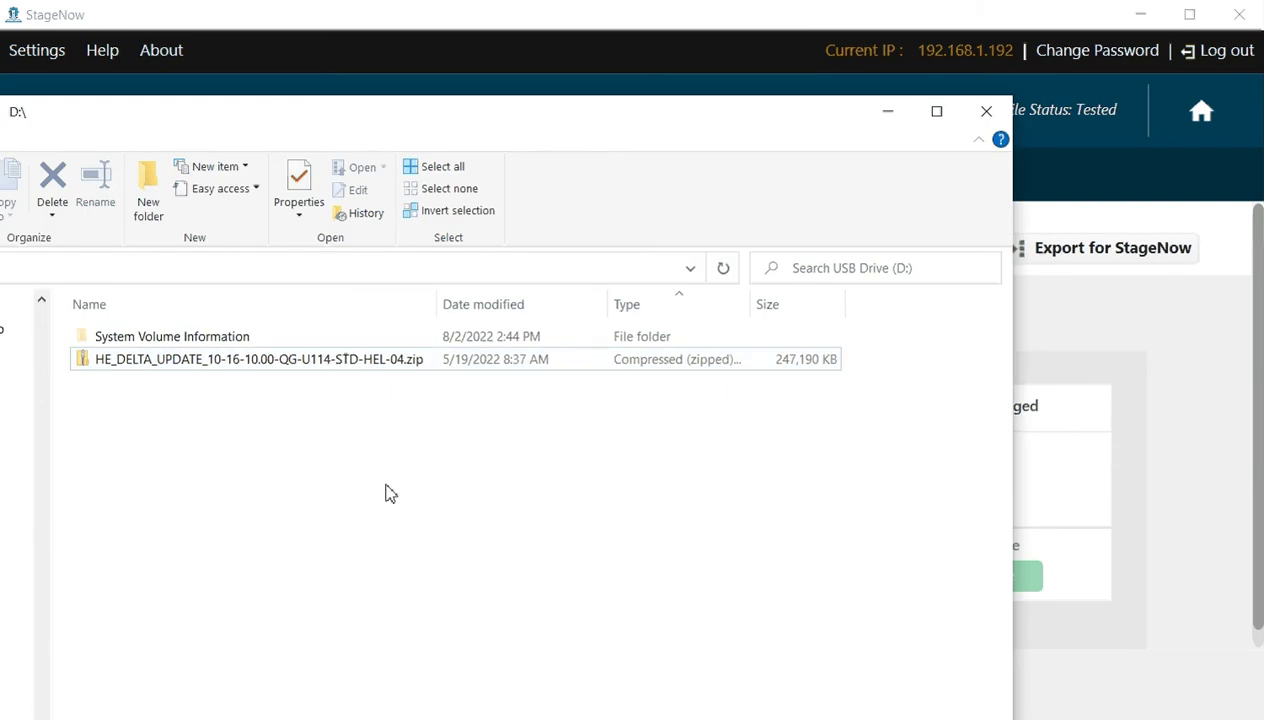